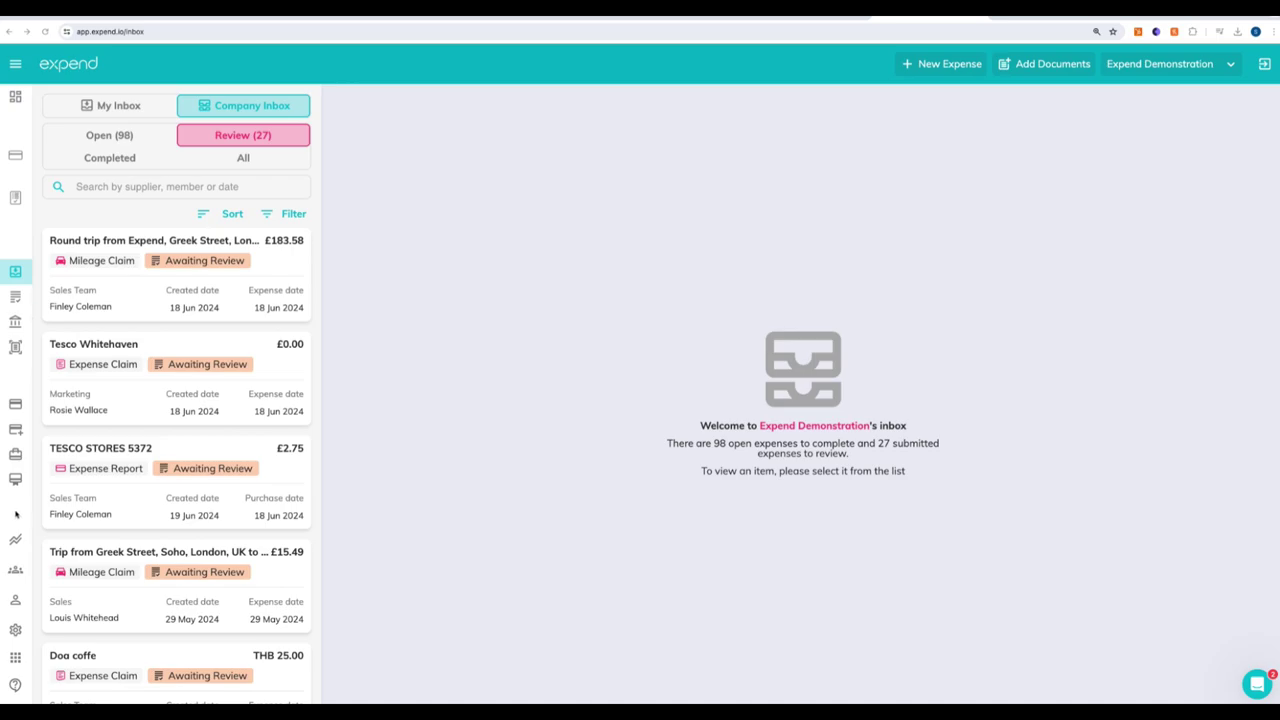
Step: Reach the Xero integration page via the sidebar's Settings > Integrations section
{"action": "left_click", "coordinate": [16, 514]}
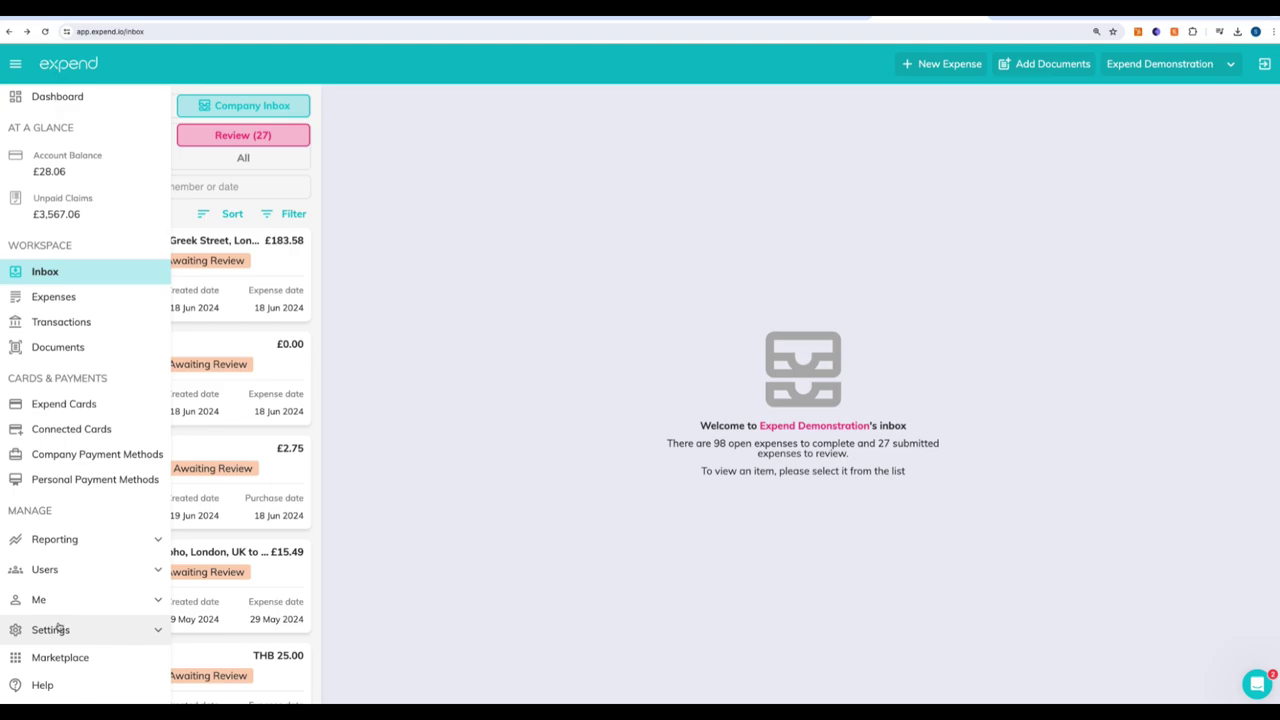
{"action": "left_click", "coordinate": [50, 629]}
{"action": "scroll", "coordinate": [58, 645], "scroll_direction": "down", "scroll_amount": 3}
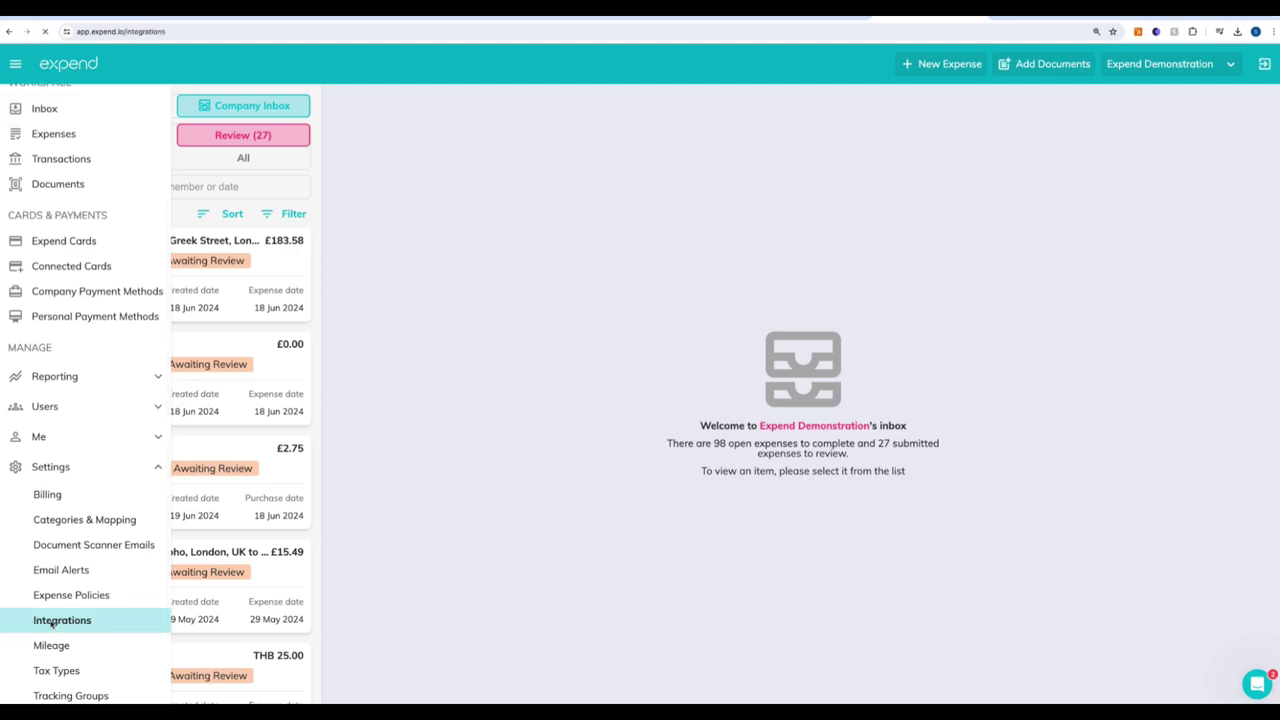
{"action": "left_click", "coordinate": [49, 617]}
{"action": "left_click", "coordinate": [547, 184]}
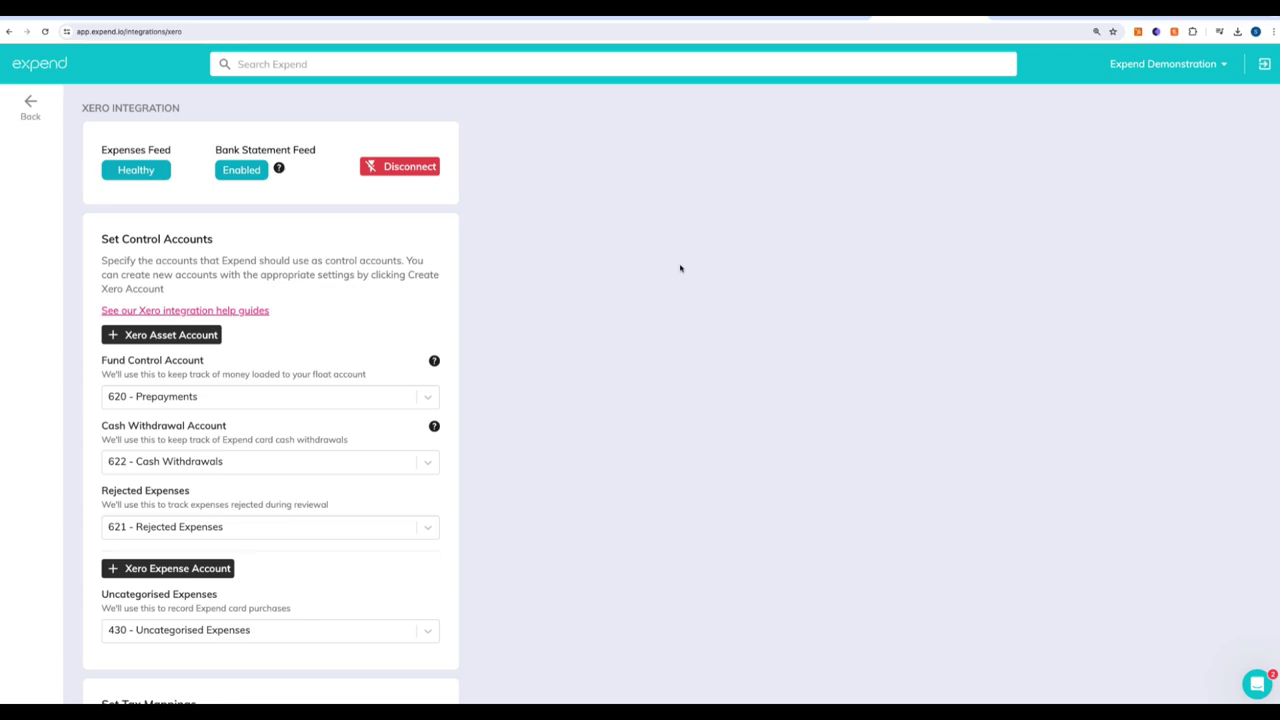
{"action": "scroll", "coordinate": [680, 268], "scroll_direction": "down", "scroll_amount": 1}
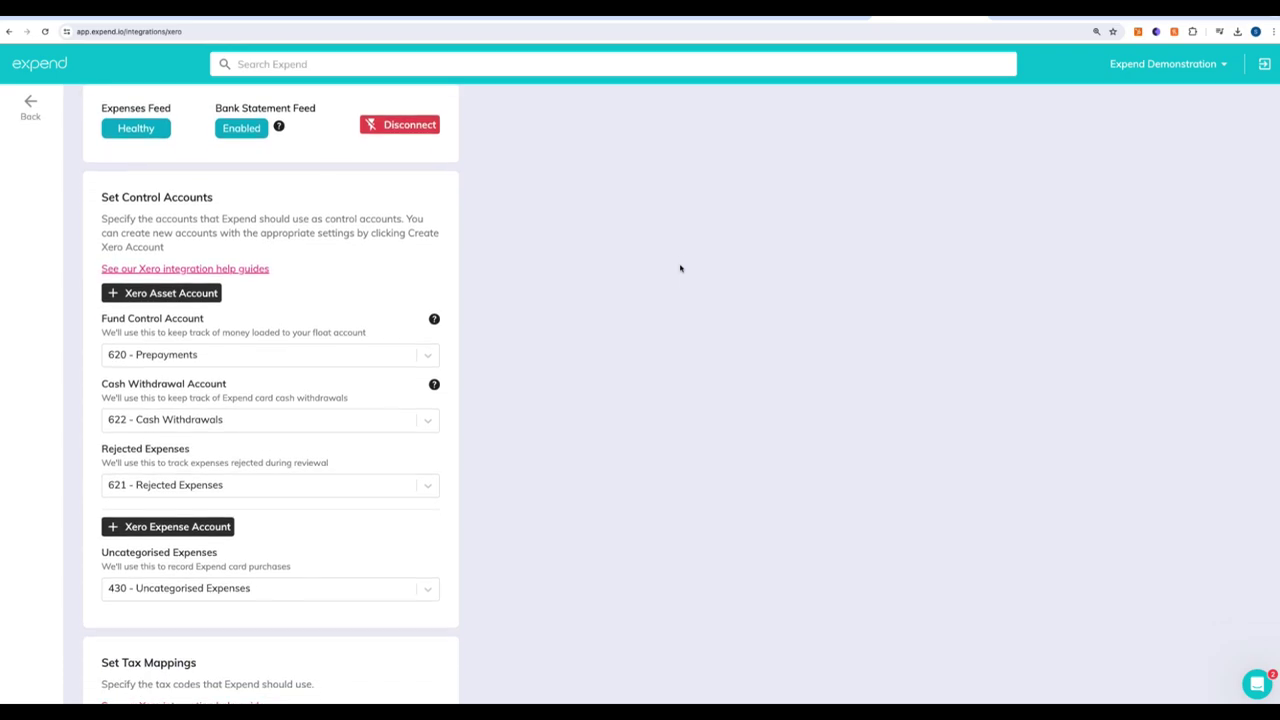
{"action": "scroll", "coordinate": [680, 268], "scroll_direction": "down", "scroll_amount": 1}
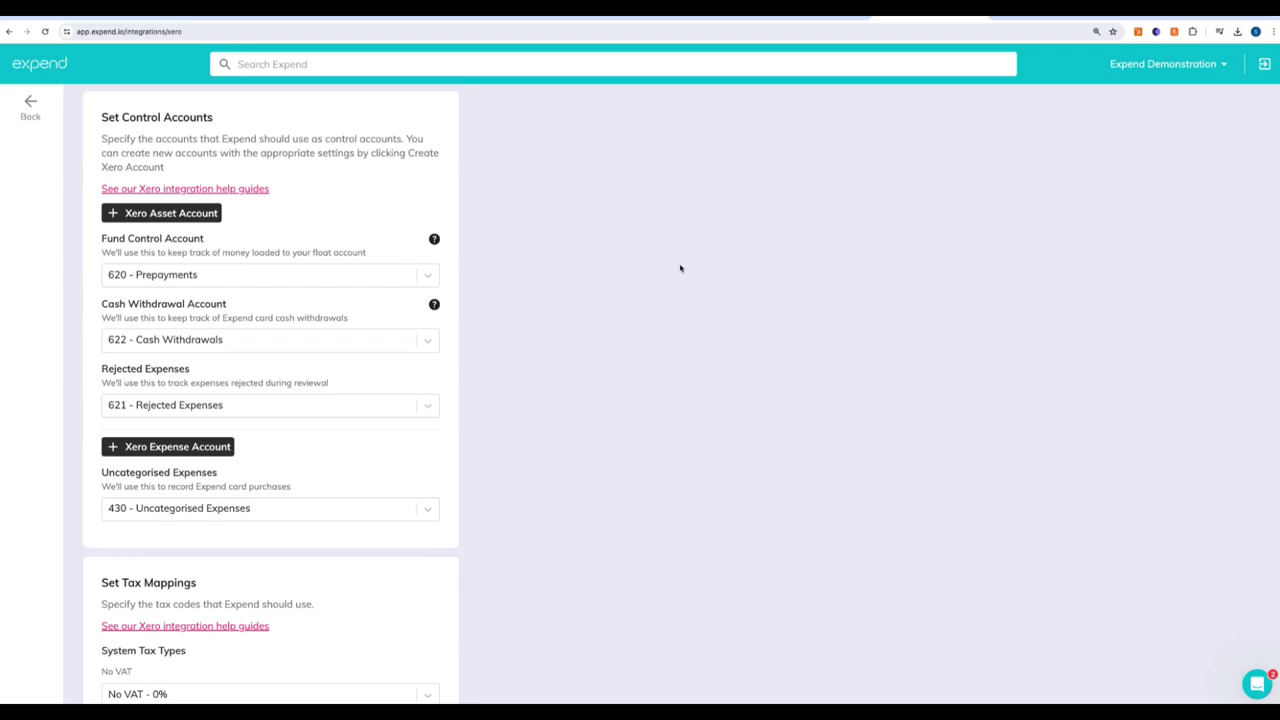
{"action": "scroll", "coordinate": [679, 268], "scroll_direction": "down", "scroll_amount": 3}
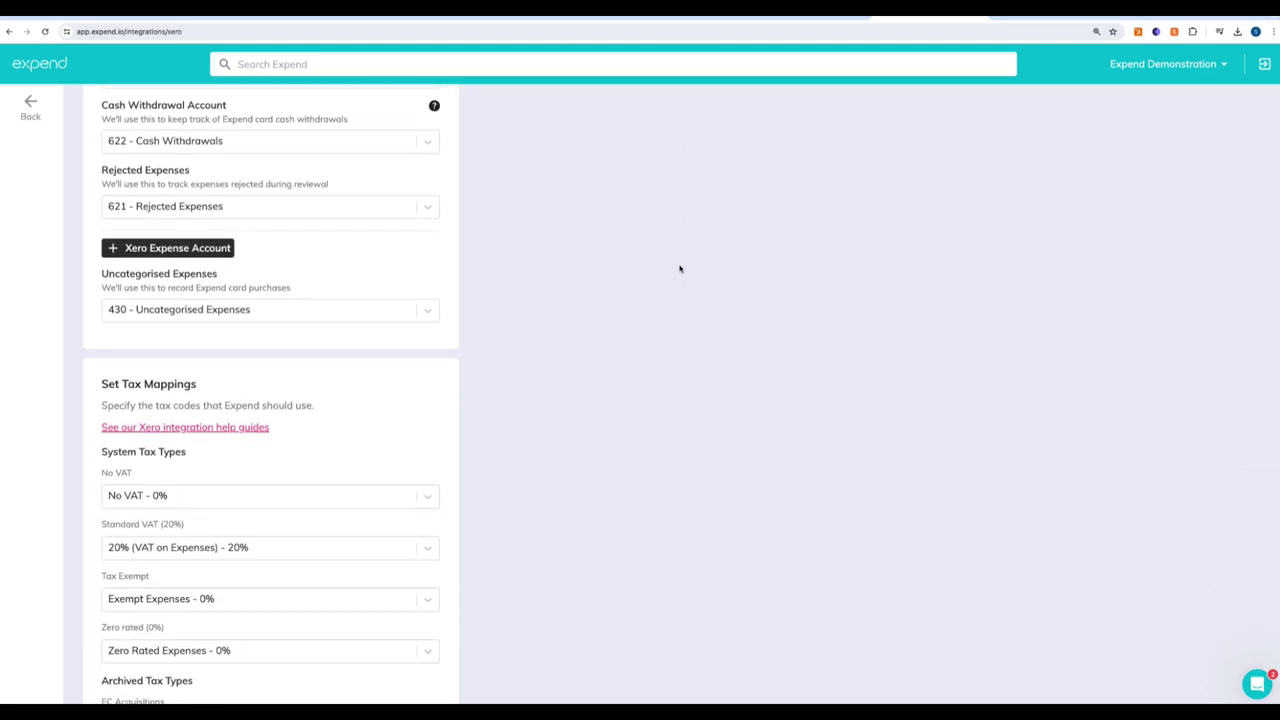
{"action": "scroll", "coordinate": [679, 268], "scroll_direction": "down", "scroll_amount": 2}
{"action": "scroll", "coordinate": [679, 268], "scroll_direction": "down", "scroll_amount": 1}
{"action": "scroll", "coordinate": [679, 268], "scroll_direction": "down", "scroll_amount": 1}
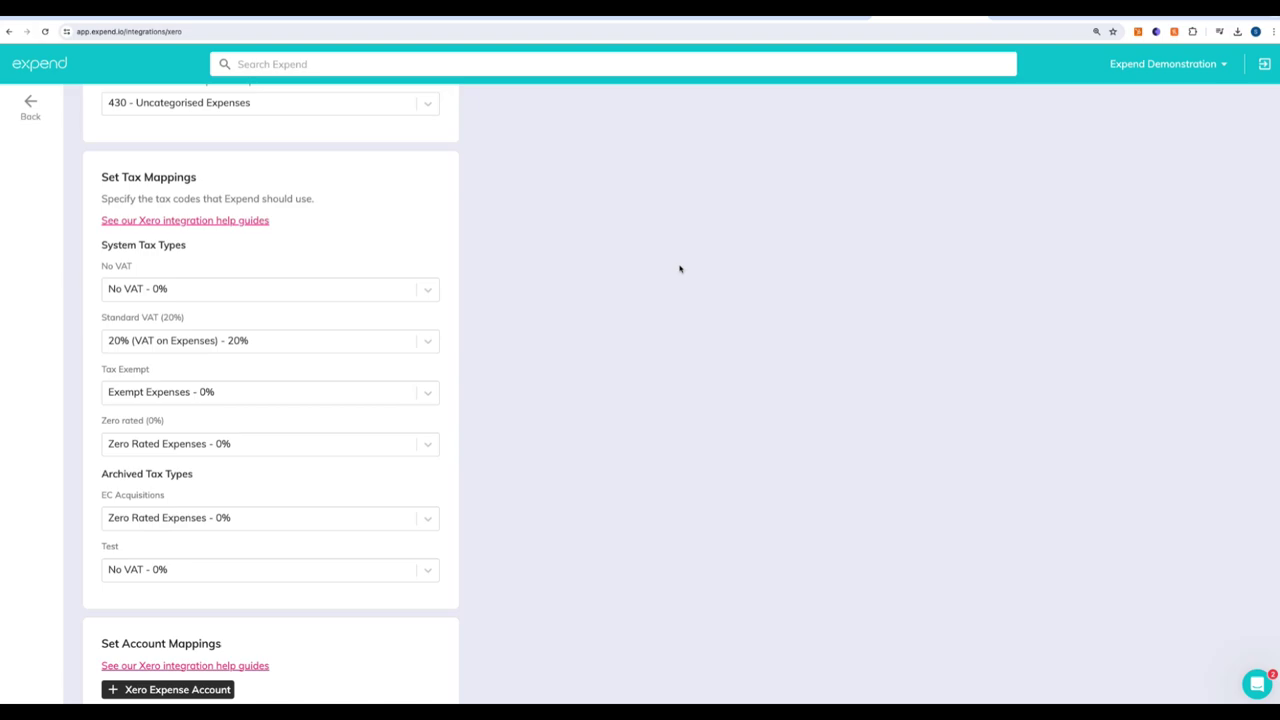
{"action": "scroll", "coordinate": [679, 268], "scroll_direction": "down", "scroll_amount": 1}
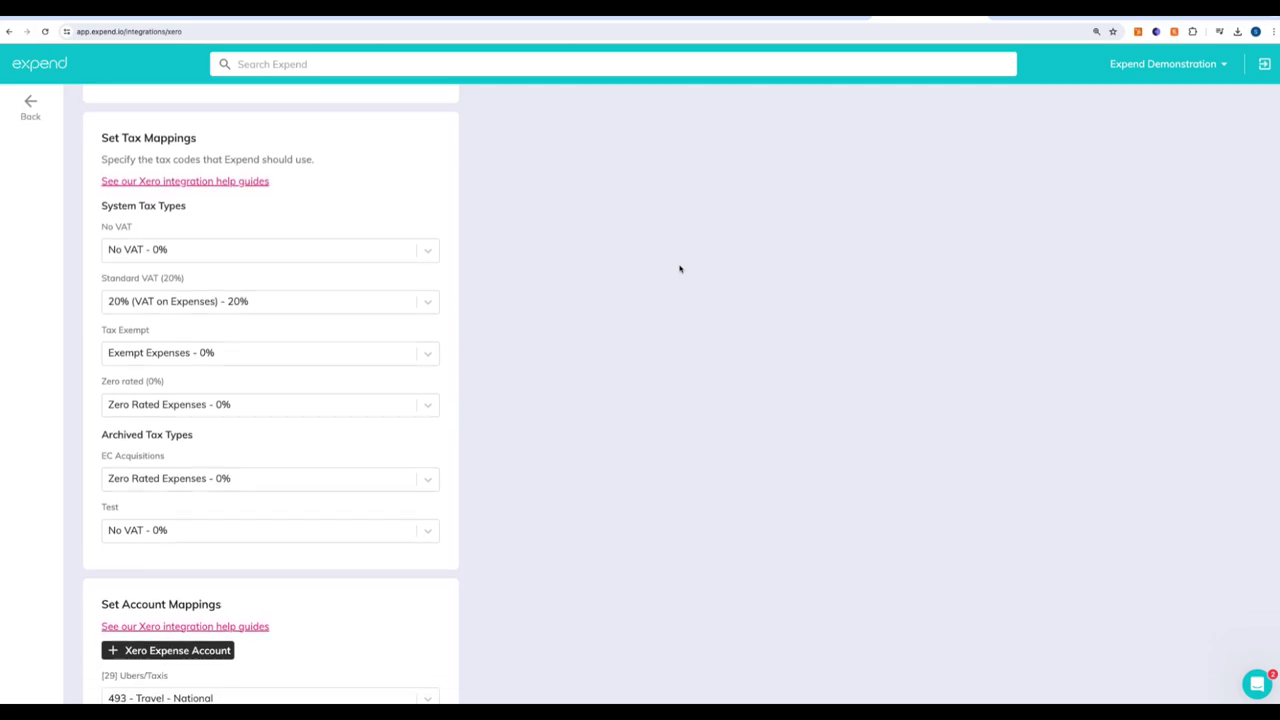
{"action": "scroll", "coordinate": [679, 268], "scroll_direction": "down", "scroll_amount": 1}
{"action": "scroll", "coordinate": [679, 268], "scroll_direction": "down", "scroll_amount": 1}
{"action": "scroll", "coordinate": [679, 268], "scroll_direction": "down", "scroll_amount": 1}
{"action": "scroll", "coordinate": [679, 268], "scroll_direction": "down", "scroll_amount": 1}
{"action": "scroll", "coordinate": [679, 268], "scroll_direction": "down", "scroll_amount": 1}
{"action": "scroll", "coordinate": [679, 268], "scroll_direction": "down", "scroll_amount": 1}
{"action": "scroll", "coordinate": [679, 268], "scroll_direction": "down", "scroll_amount": 1}
{"action": "scroll", "coordinate": [679, 268], "scroll_direction": "down", "scroll_amount": 1}
{"action": "scroll", "coordinate": [679, 268], "scroll_direction": "down", "scroll_amount": 1}
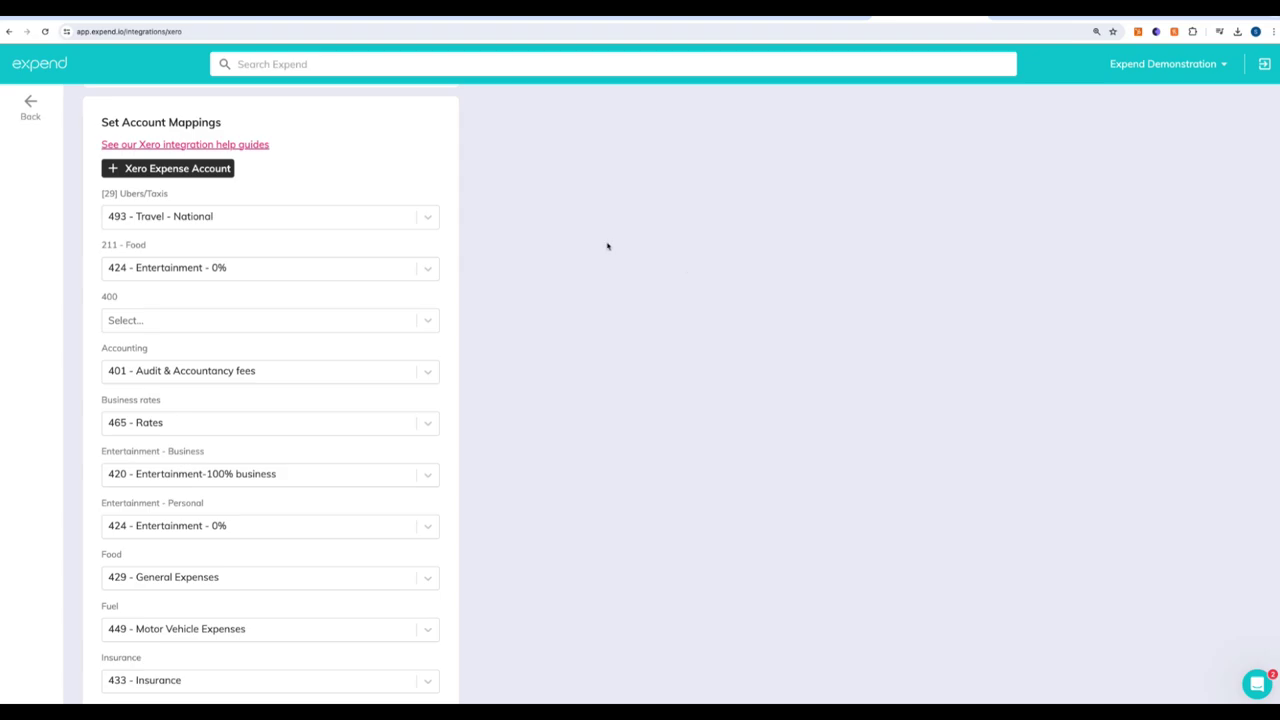
{"action": "left_click", "coordinate": [222, 174]}
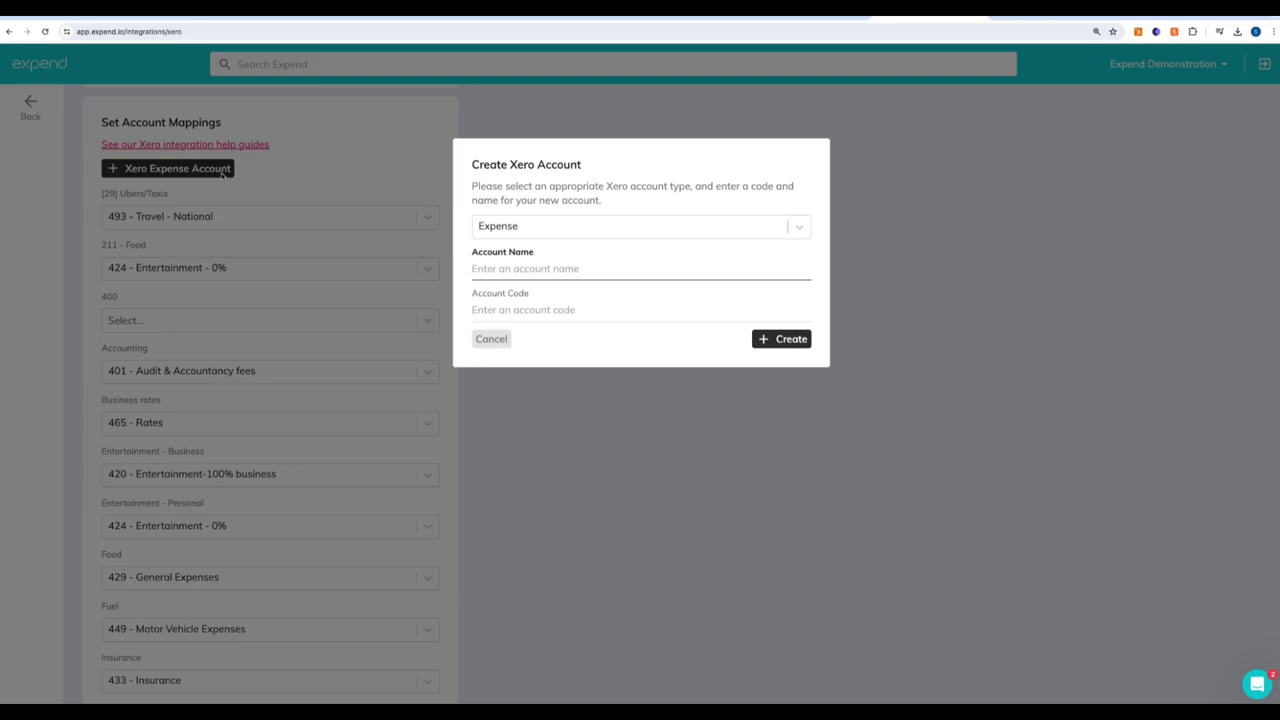
{"action": "left_click", "coordinate": [491, 339]}
{"action": "scroll", "coordinate": [594, 395], "scroll_direction": "down", "scroll_amount": 1}
{"action": "scroll", "coordinate": [594, 395], "scroll_direction": "down", "scroll_amount": 5}
{"action": "scroll", "coordinate": [594, 395], "scroll_direction": "down", "scroll_amount": 2}
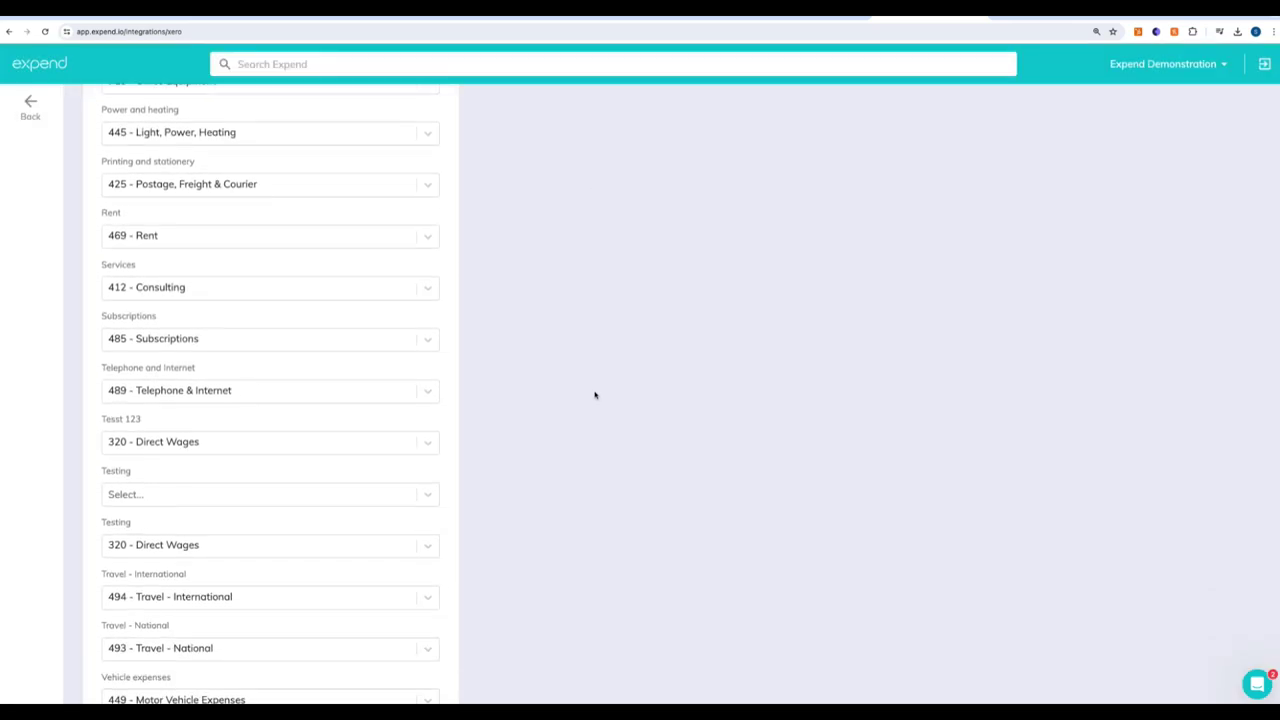
{"action": "scroll", "coordinate": [594, 395], "scroll_direction": "down", "scroll_amount": 3}
{"action": "scroll", "coordinate": [594, 395], "scroll_direction": "down", "scroll_amount": 2}
{"action": "scroll", "coordinate": [594, 395], "scroll_direction": "down", "scroll_amount": 1}
{"action": "scroll", "coordinate": [594, 395], "scroll_direction": "down", "scroll_amount": 1}
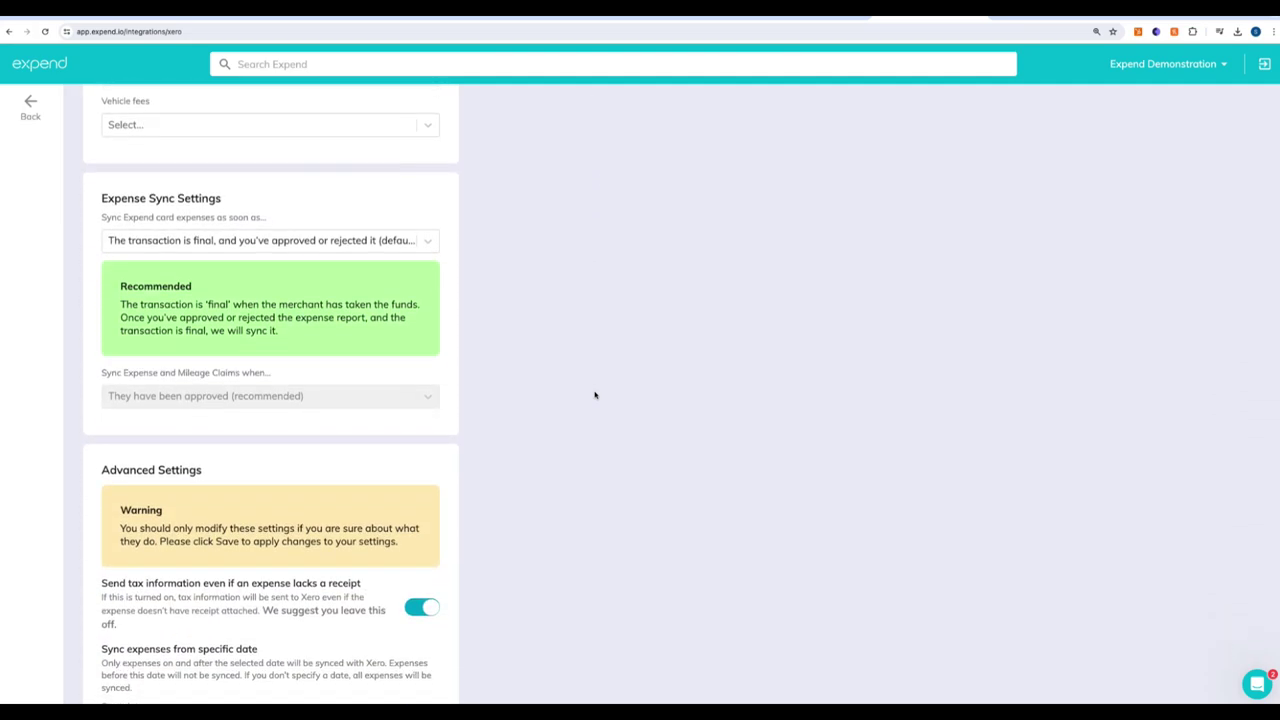
{"action": "scroll", "coordinate": [594, 395], "scroll_direction": "down", "scroll_amount": 1}
{"action": "left_click", "coordinate": [351, 212]}
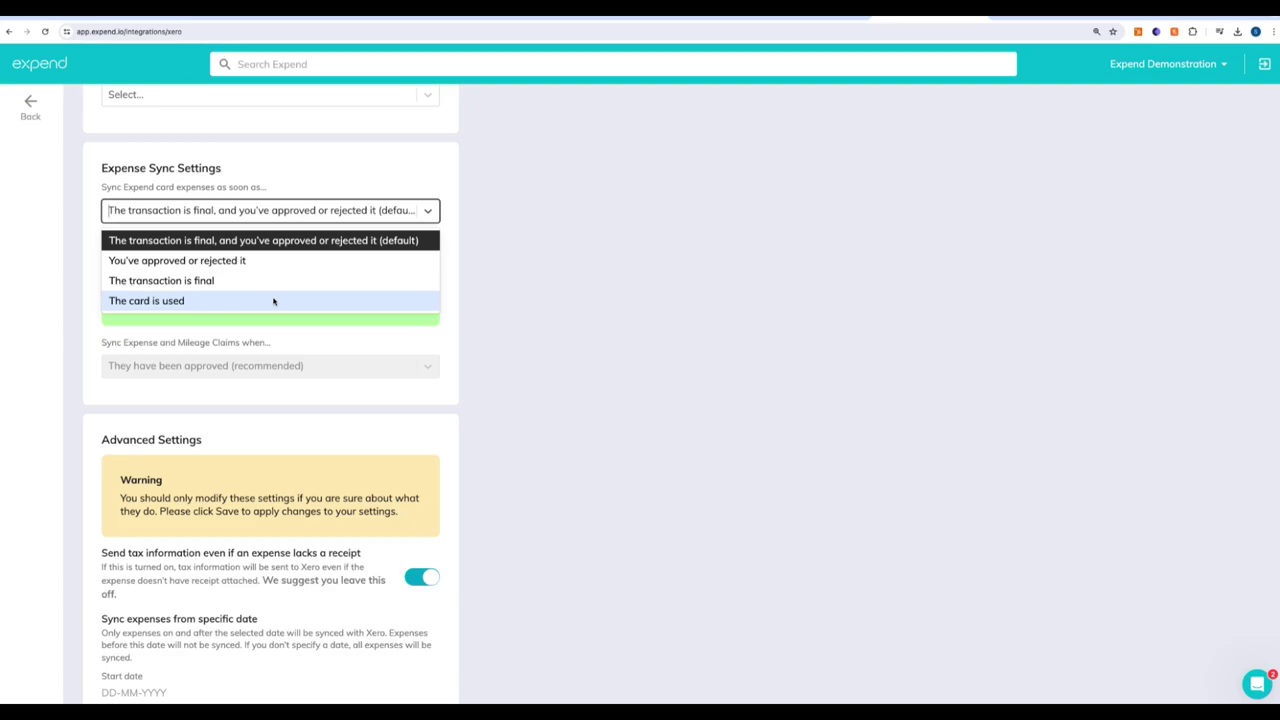
{"action": "left_click", "coordinate": [588, 373]}
{"action": "scroll", "coordinate": [588, 373], "scroll_direction": "down", "scroll_amount": 2}
{"action": "scroll", "coordinate": [588, 373], "scroll_direction": "down", "scroll_amount": 2}
{"action": "scroll", "coordinate": [588, 373], "scroll_direction": "down", "scroll_amount": 1}
{"action": "scroll", "coordinate": [588, 373], "scroll_direction": "down", "scroll_amount": 1}
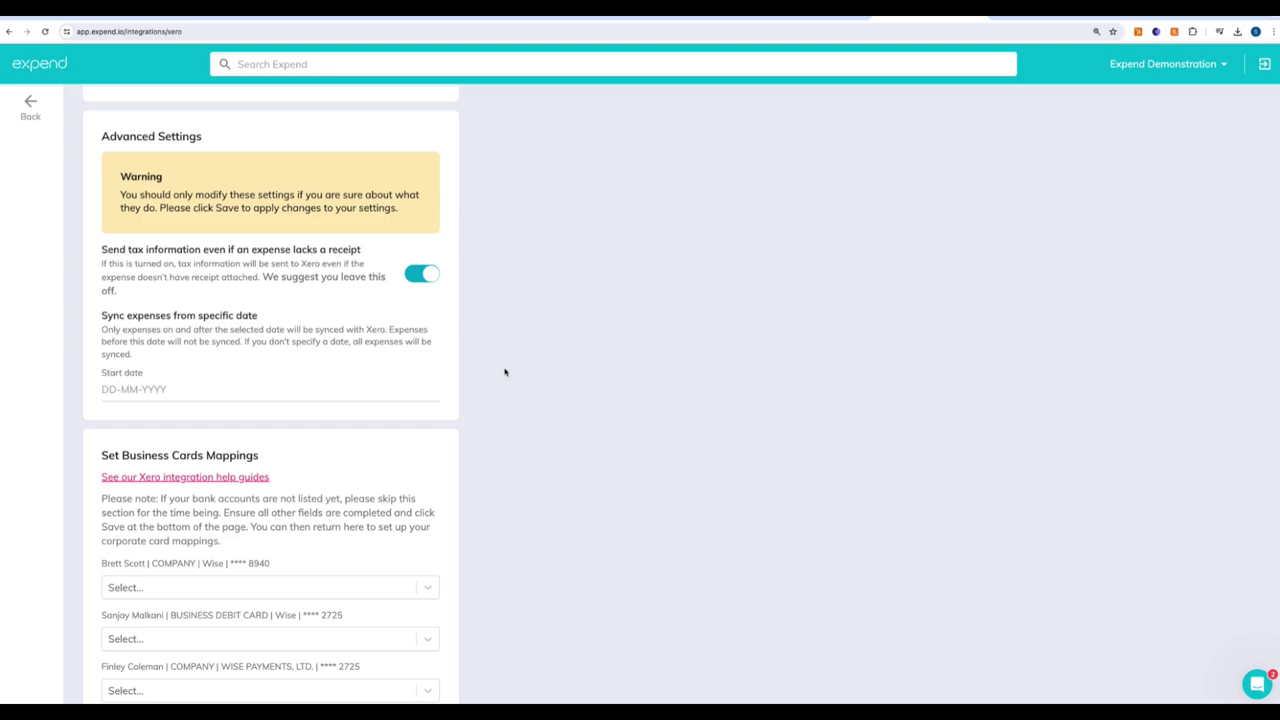
{"action": "scroll", "coordinate": [505, 372], "scroll_direction": "down", "scroll_amount": 2}
{"action": "scroll", "coordinate": [505, 372], "scroll_direction": "down", "scroll_amount": 1}
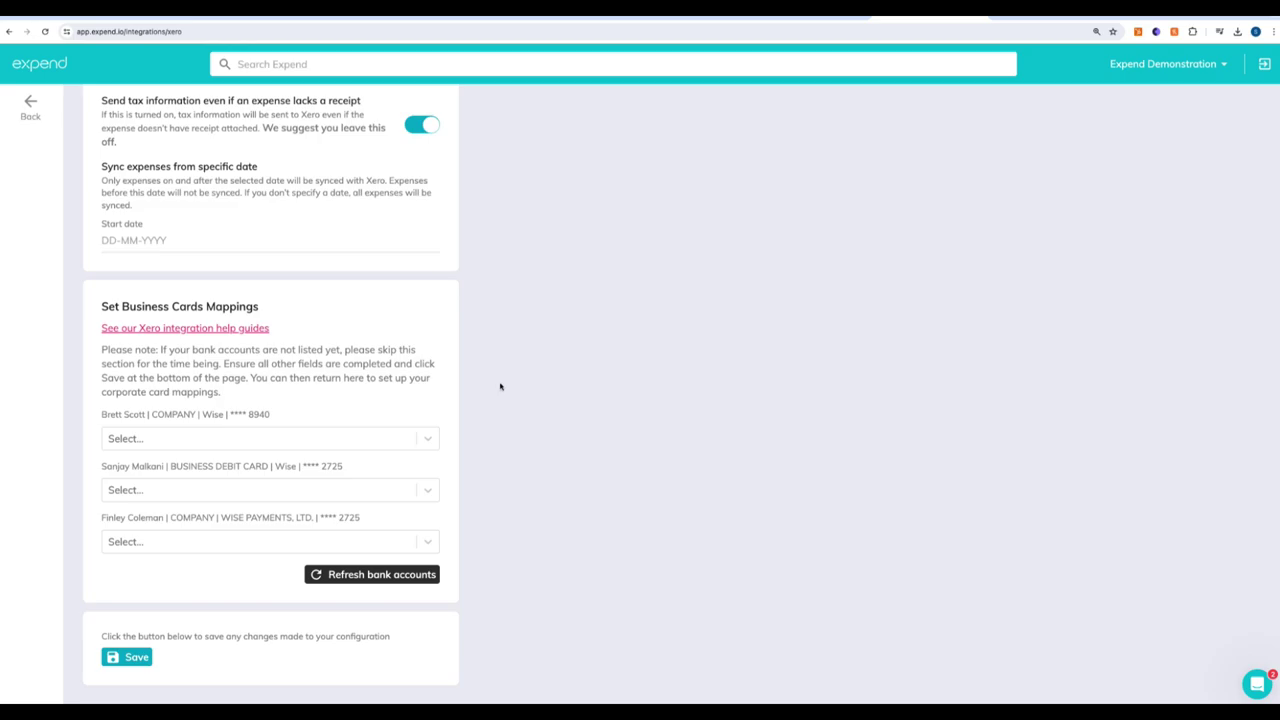